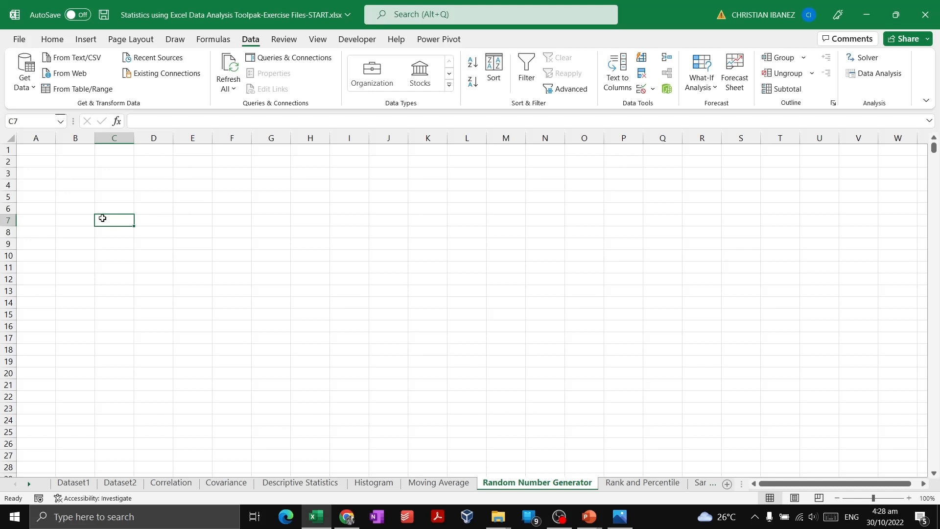
left_click(98, 189)
left_click(81, 183)
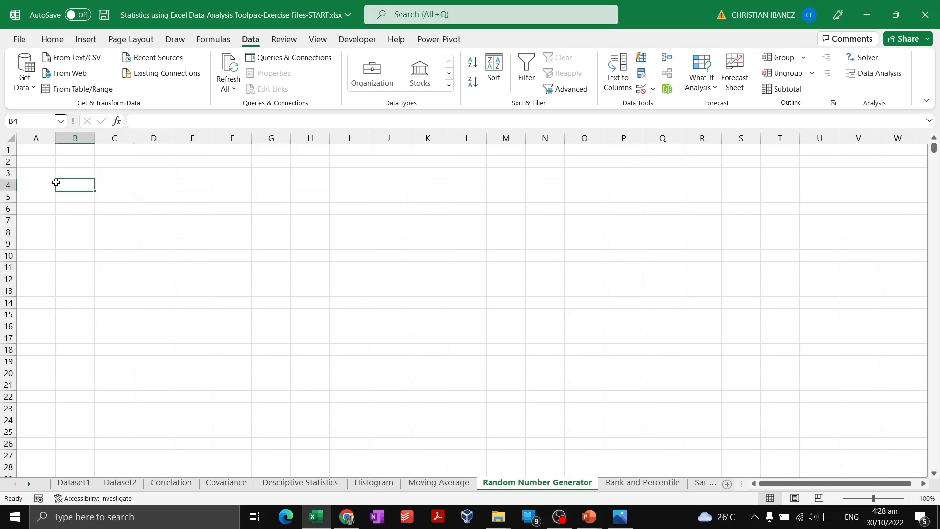
left_click_drag(38, 151, 253, 286)
left_click(186, 327)
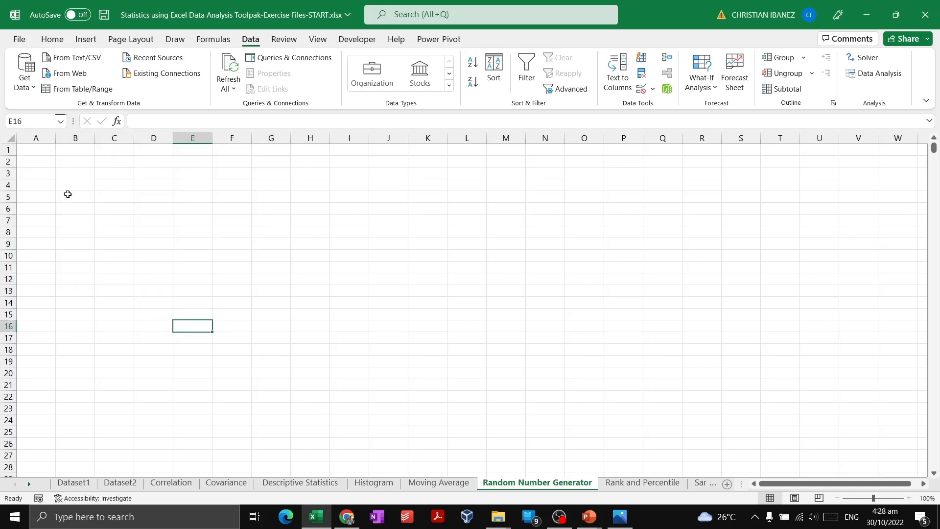
left_click(37, 152)
left_click(74, 243)
left_click(75, 207)
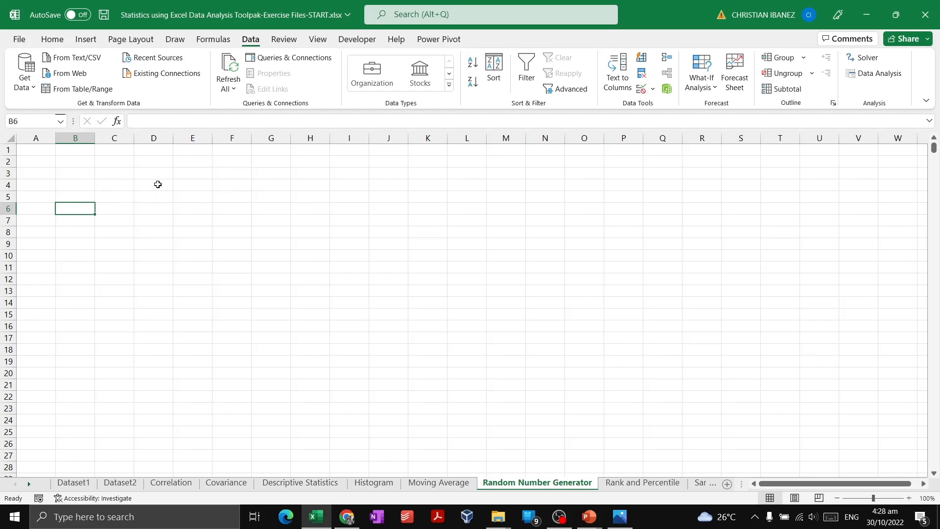
left_click(158, 184)
left_click(186, 174)
left_click(233, 159)
left_click(203, 205)
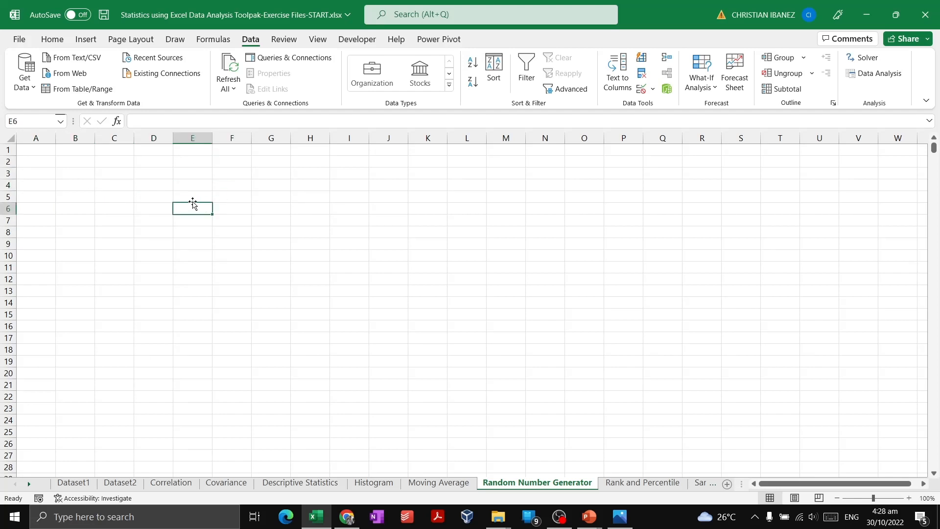
left_click(155, 195)
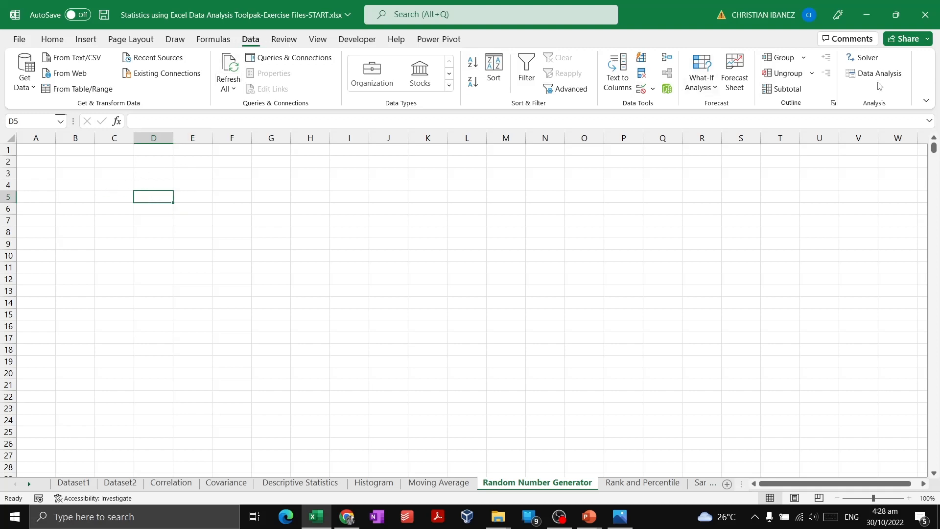
Step: Open the Random Number Generation tool from the Data Analysis tools and reposition its dialog over the worksheet
left_click(877, 74)
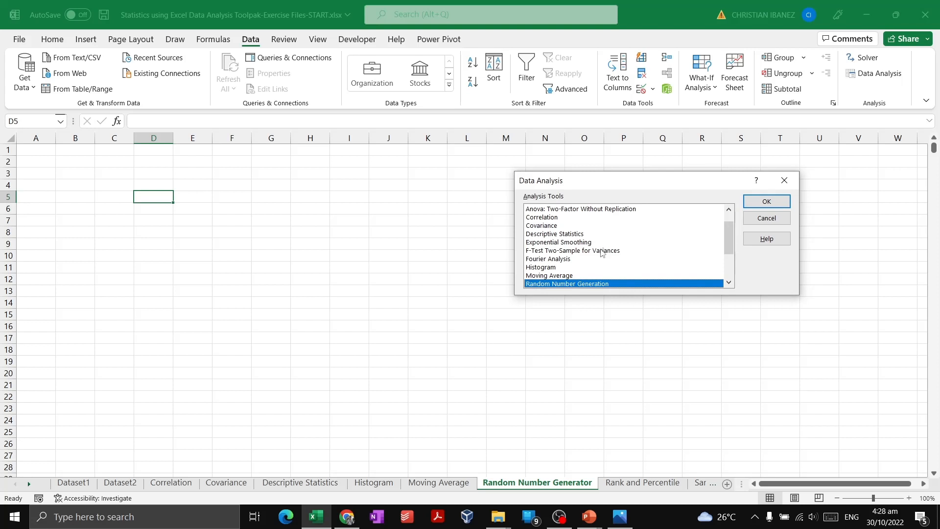
scroll(727, 245, "down", 2)
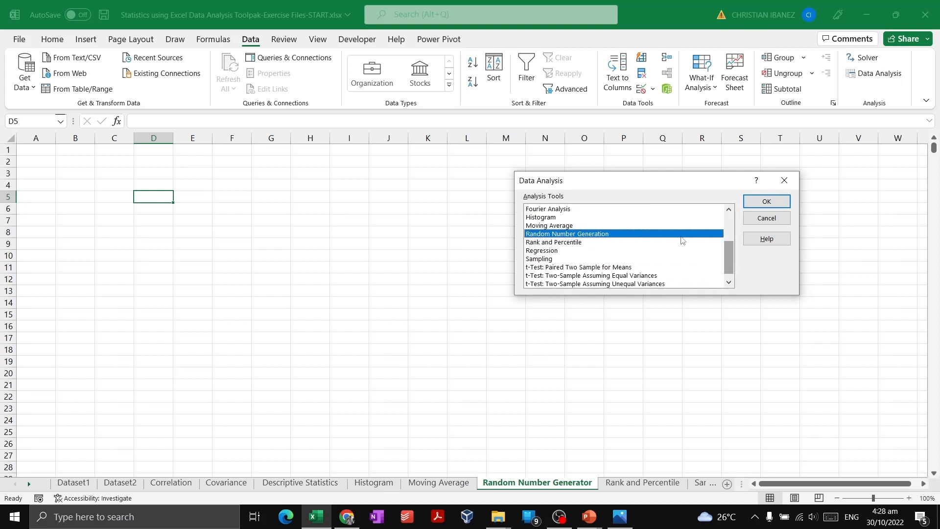
left_click(767, 201)
left_click_drag(637, 135, 399, 181)
Step: Examine the number of variables, the number of random numbers and the available distribution types in the Random Number Generation settings
left_click(430, 201)
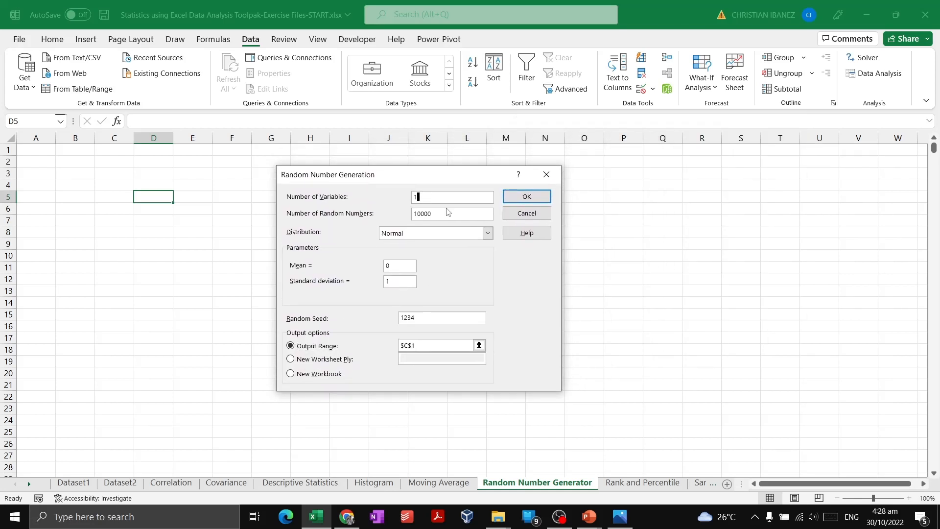
left_click(443, 214)
left_click_drag(415, 179, 376, 180)
left_click(401, 199)
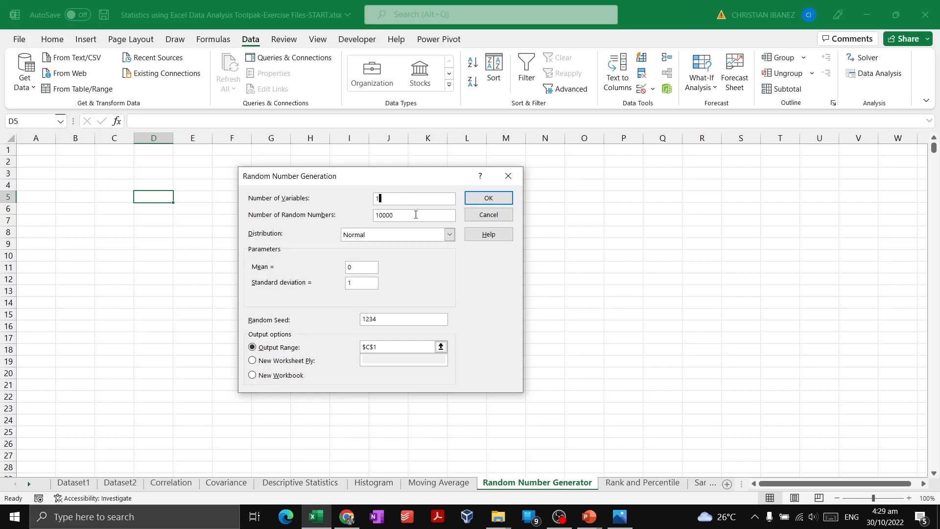
left_click_drag(416, 214, 369, 216)
left_click(398, 216)
left_click(409, 216)
left_click(395, 240)
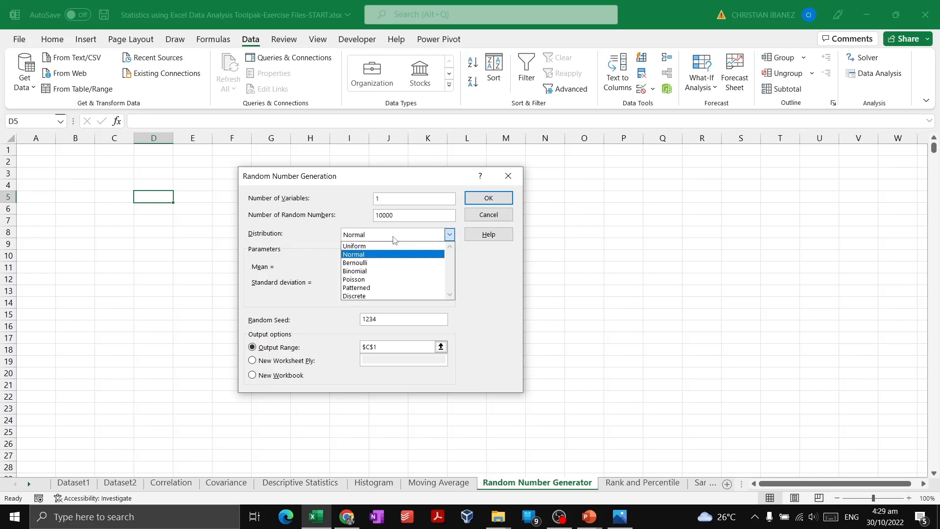
left_click(394, 239)
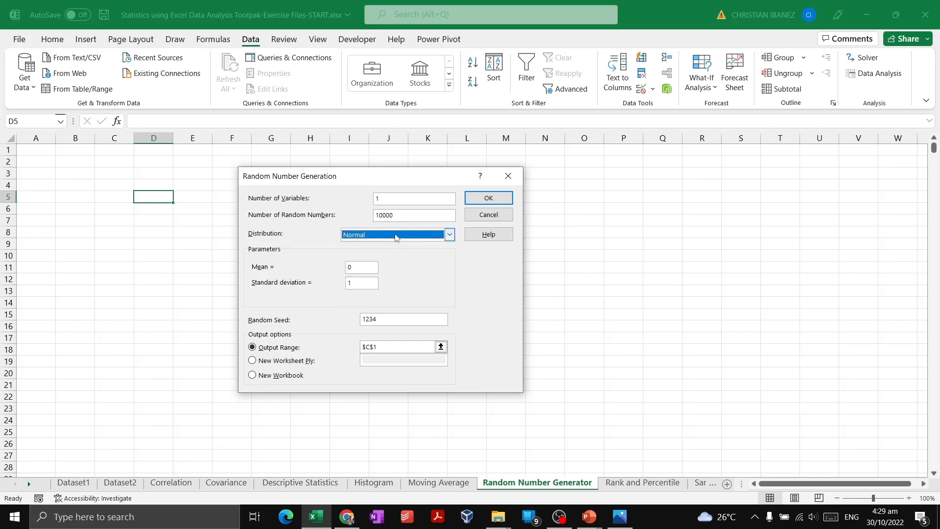
left_click(396, 238)
left_click(397, 237)
Step: Examine the mean, standard deviation and random seed settings for the random number generation
left_click(363, 271)
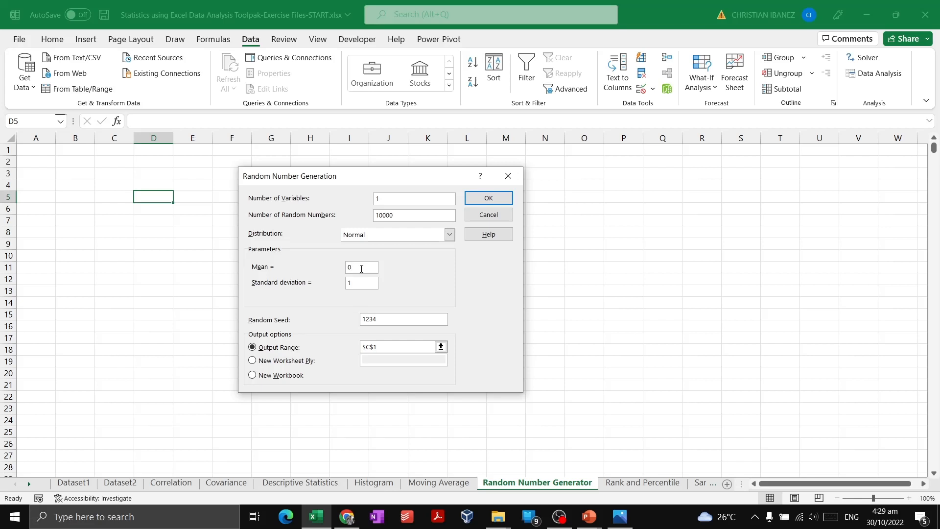
left_click(352, 282)
left_click(408, 319)
left_click_drag(402, 321, 355, 319)
left_click(387, 320)
left_click_drag(388, 320, 358, 319)
left_click(385, 318)
Step: Set the output range to cell A1 and generate the random numbers
left_click(400, 348)
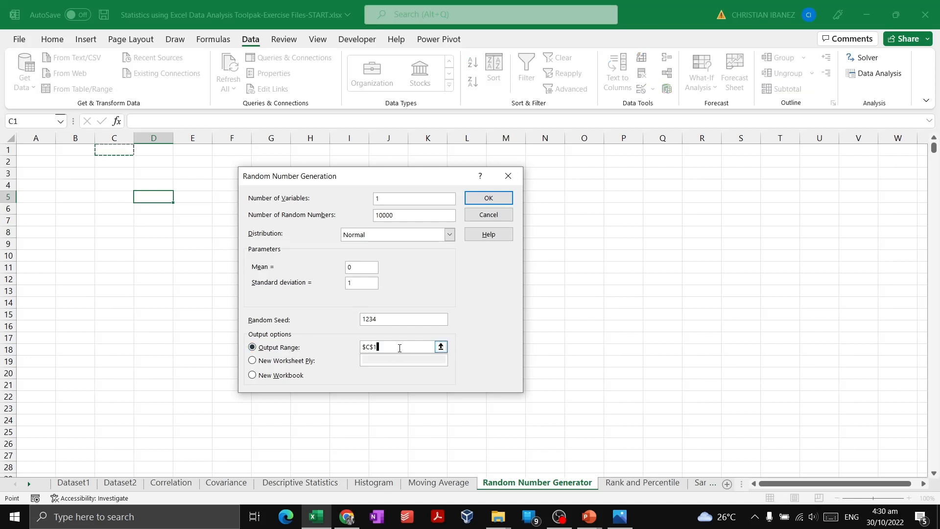
left_click_drag(400, 349, 363, 347)
key("BackSpace")
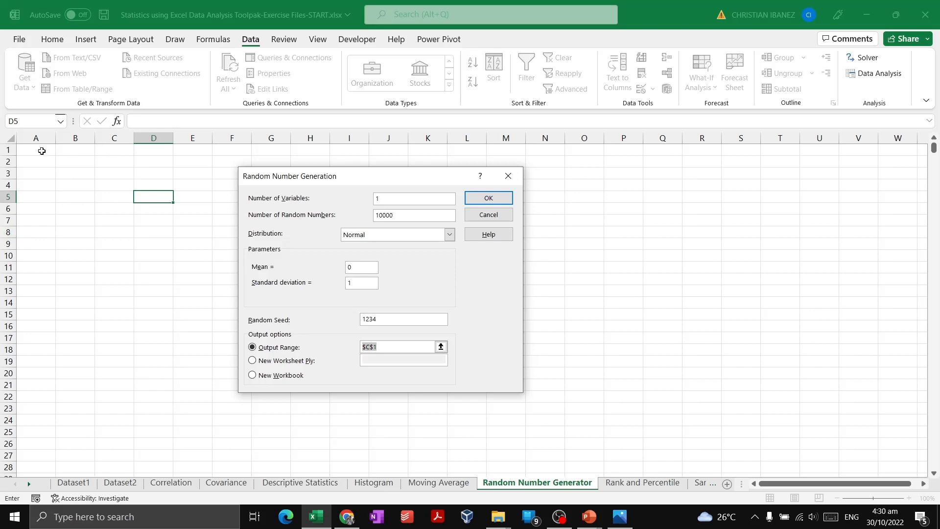
left_click(33, 153)
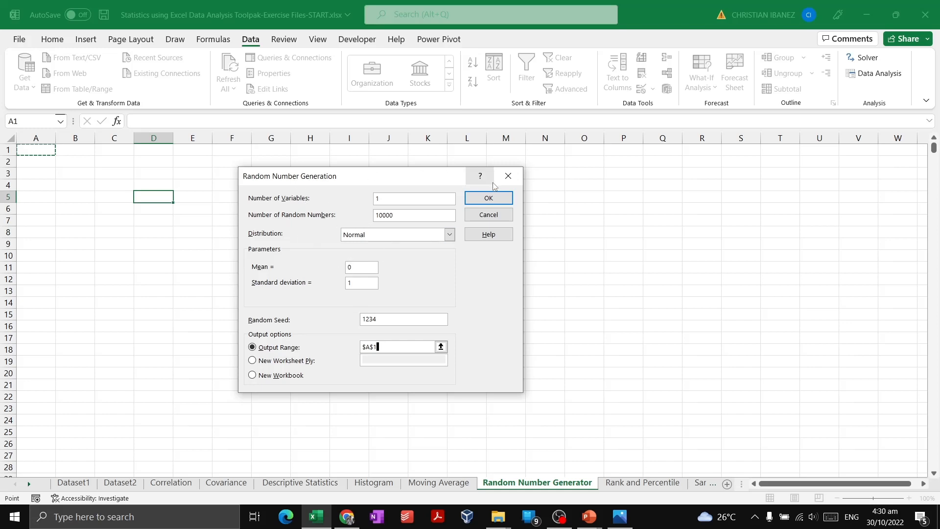
left_click(499, 197)
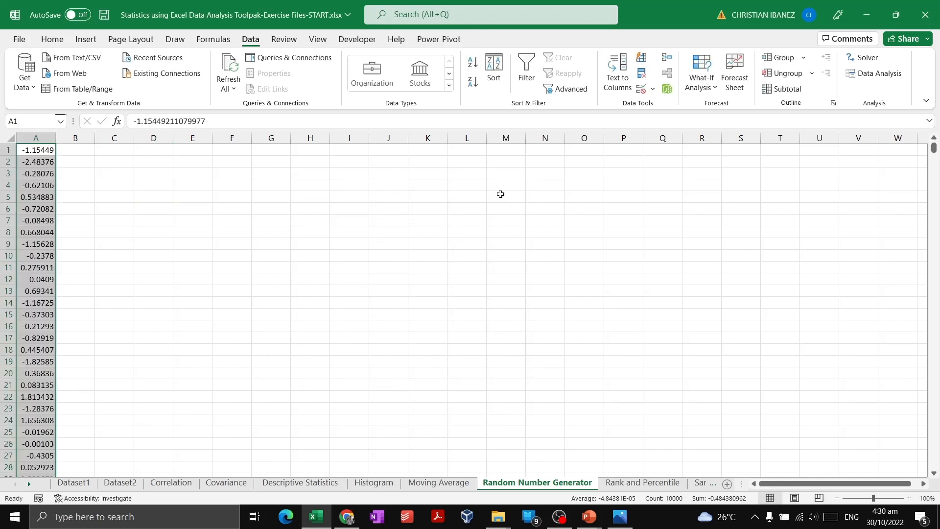
left_click(216, 237)
left_click(106, 178)
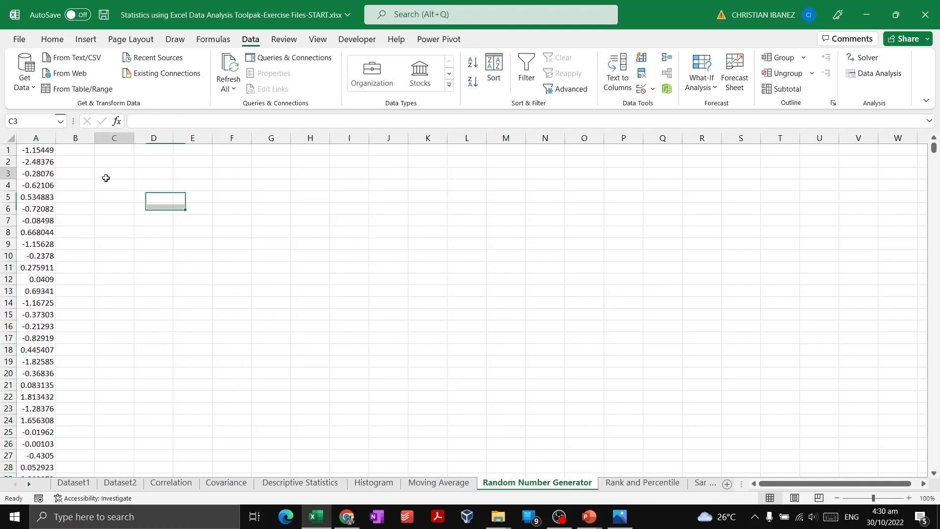
left_click(169, 221)
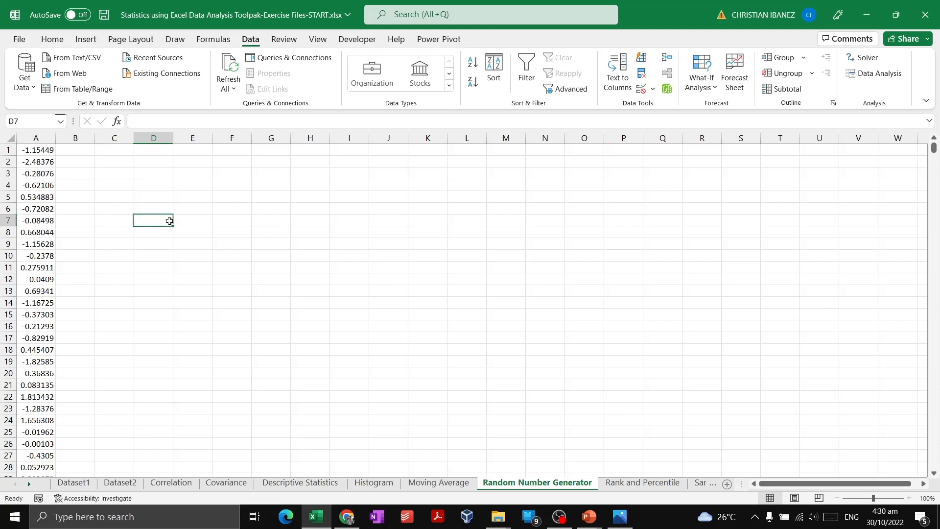
Step: Select the whole block of generated numbers in column A and check how many values it contains
left_click(47, 151)
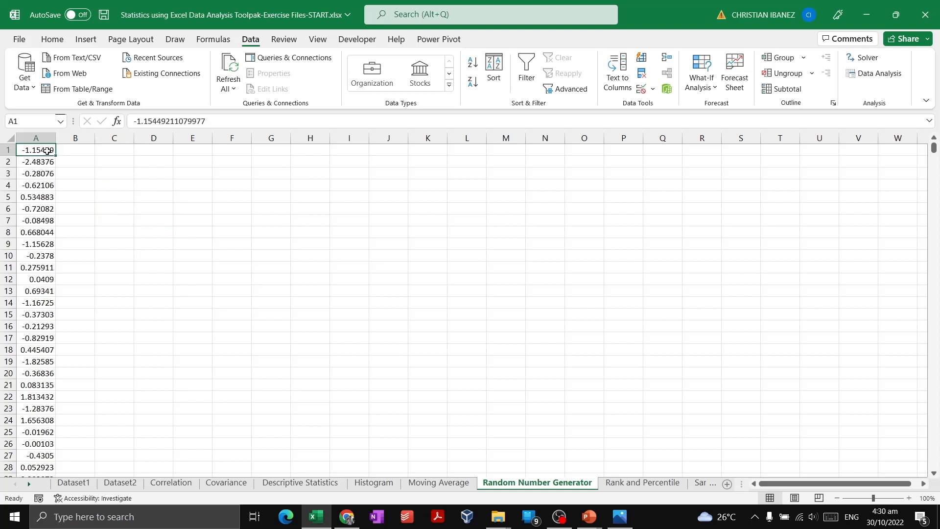
key("ctrl+shift+Down")
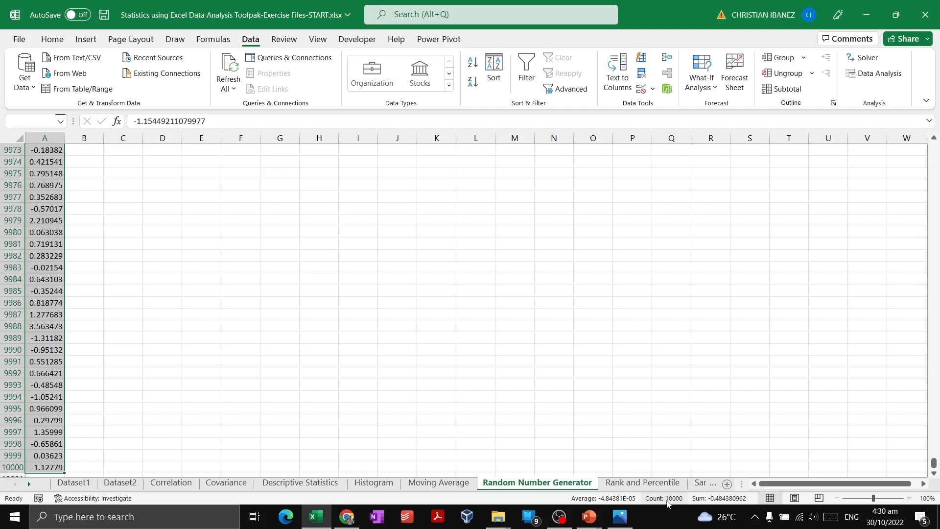
left_click(47, 423)
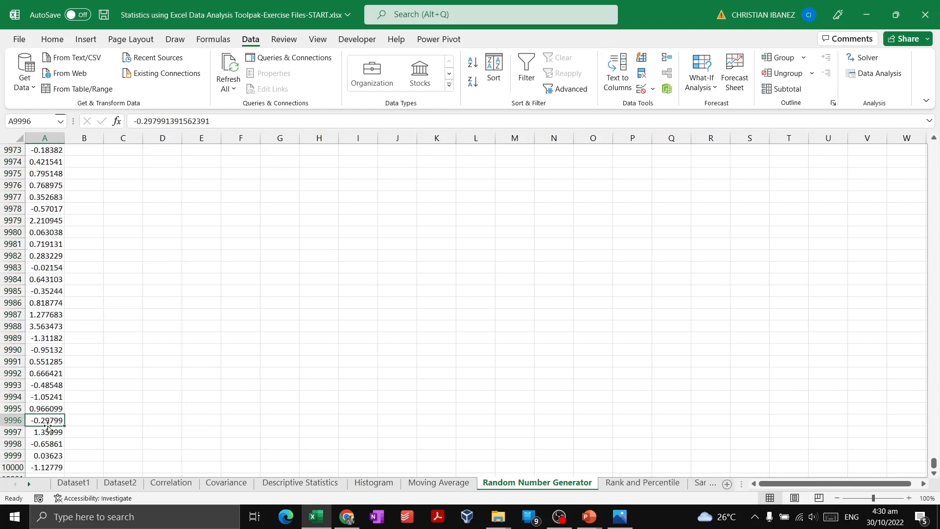
key("ctrl+shift+Up")
key("Down")
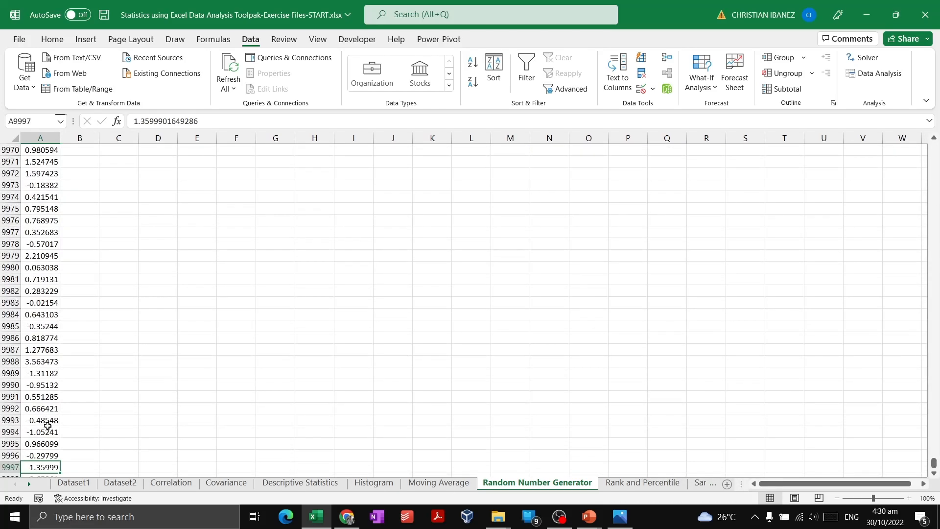
key("ctrl+Up")
key("ctrl+shift+Down")
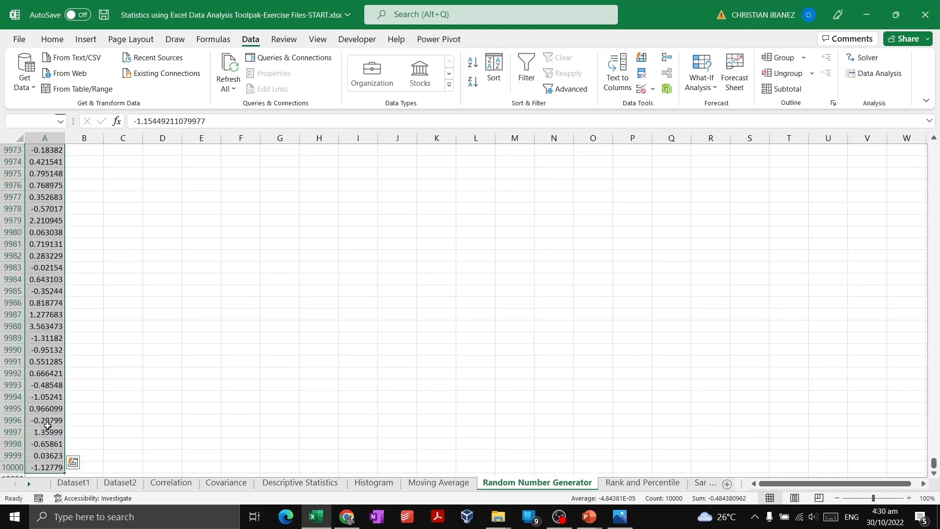
left_click(73, 462)
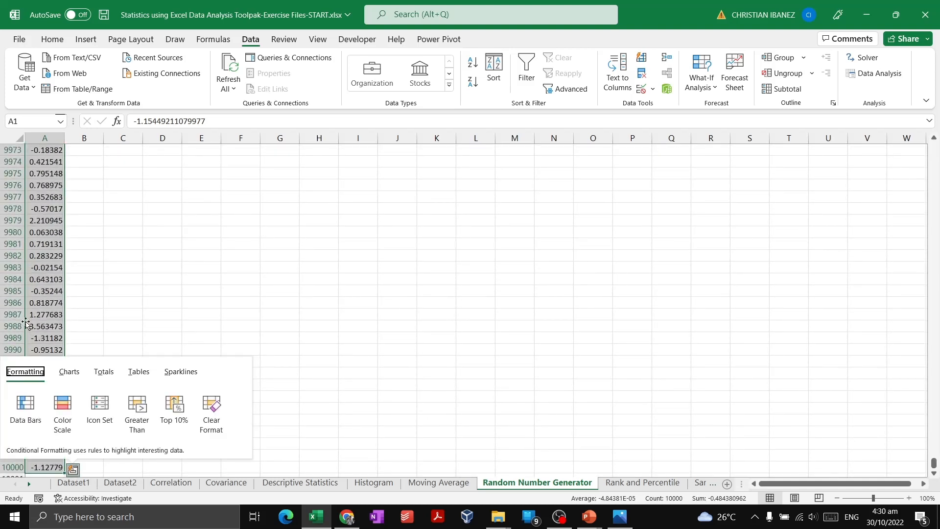
left_click(49, 314)
Step: Insert the recommended Histogram chart for all the generated numbers in A1:A10000
key("ctrl+Up")
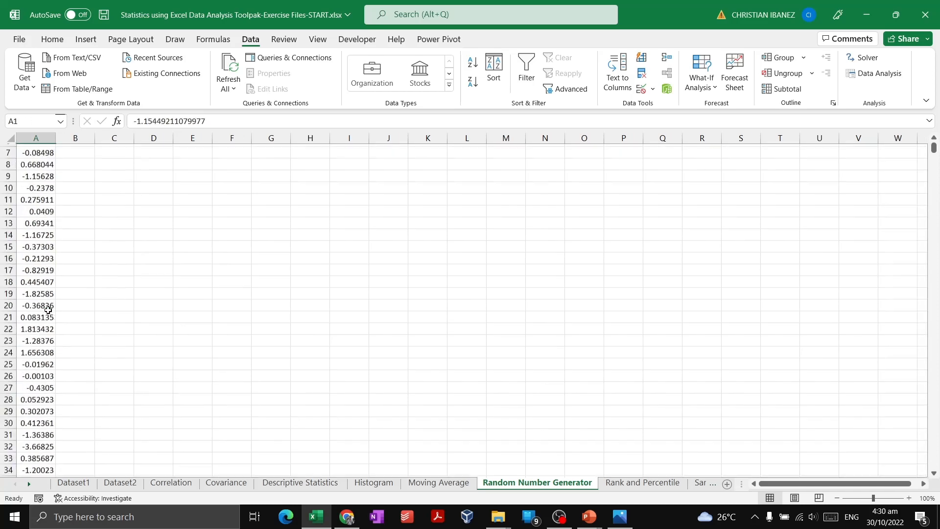
key("ctrl+shift+Down")
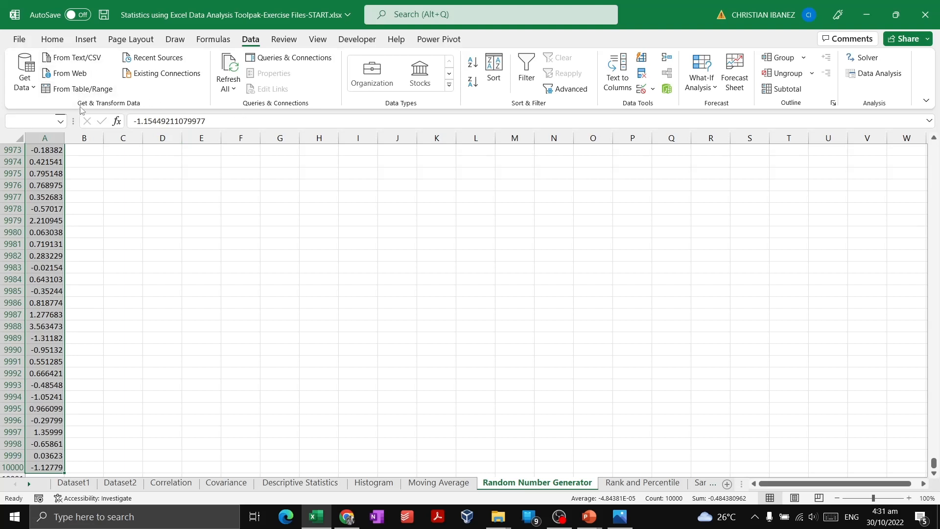
left_click(86, 39)
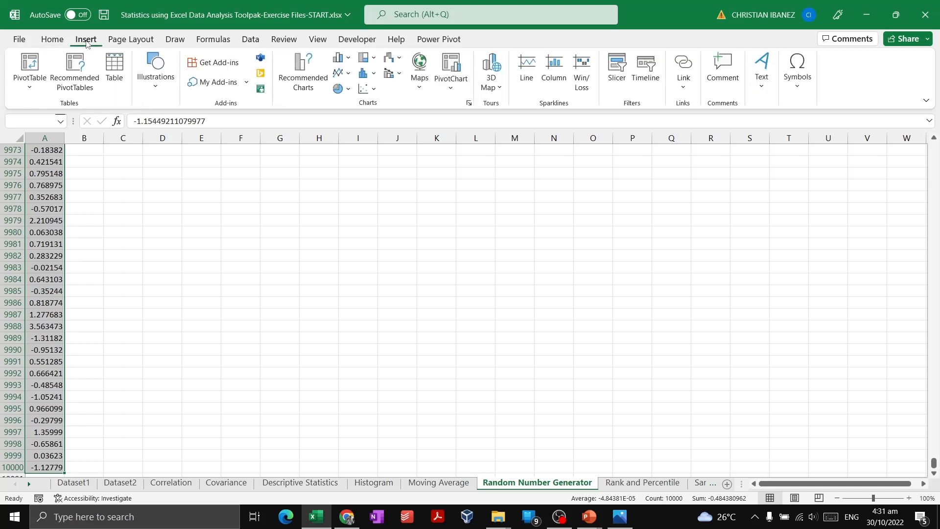
left_click(308, 98)
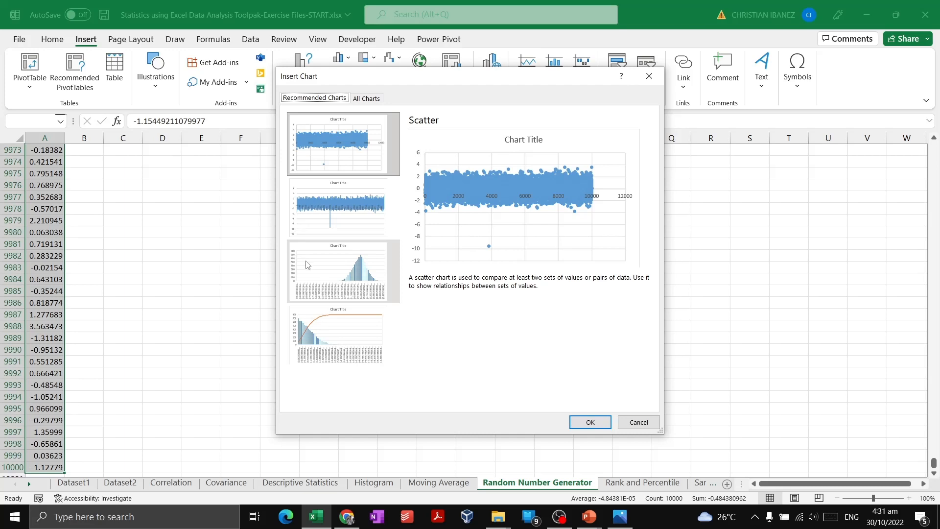
left_click(384, 291)
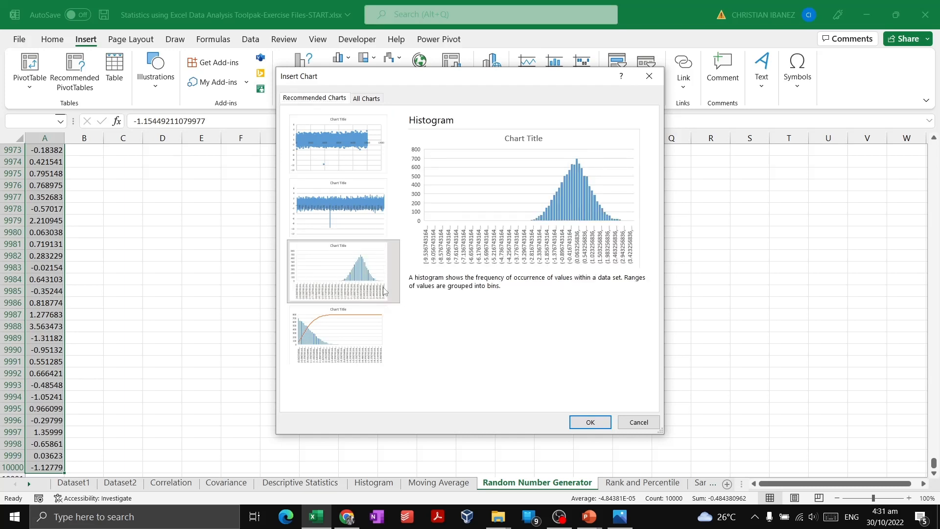
left_click(591, 422)
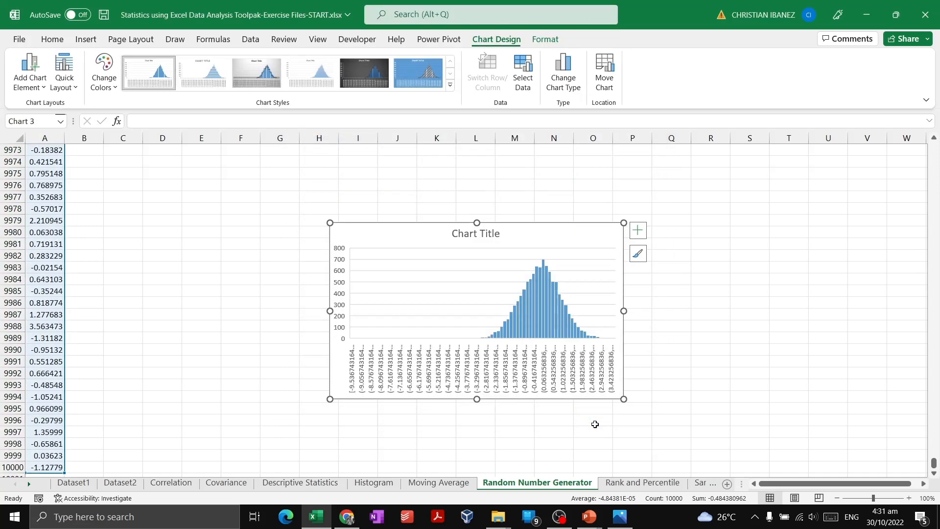
Step: Move the histogram closer to column A and resize it to span about columns E to N and rows 9975 to 9993
left_click_drag(370, 236, 226, 214)
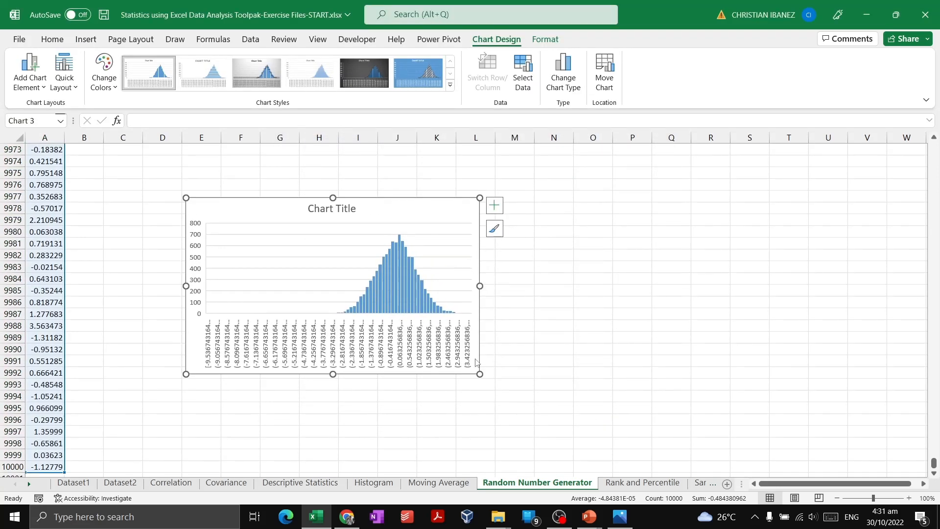
left_click_drag(480, 374, 674, 415)
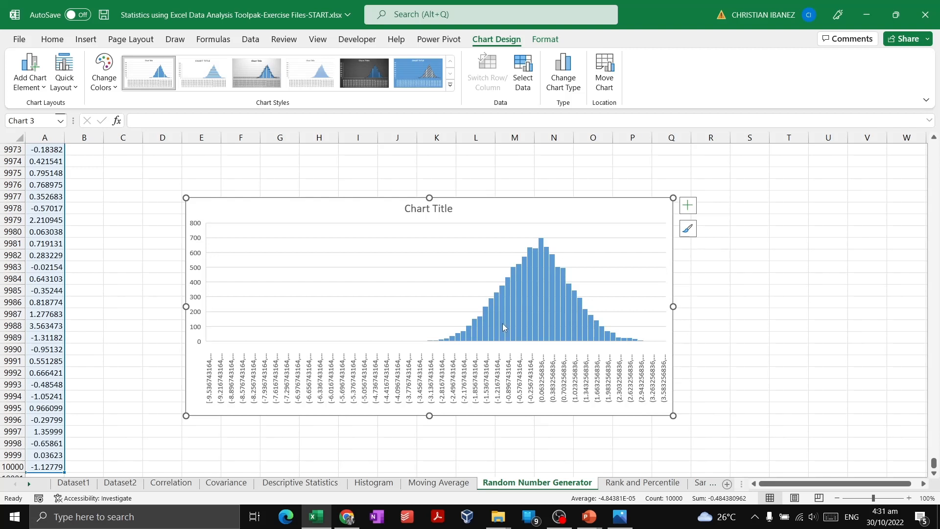
mouse_move(502, 324)
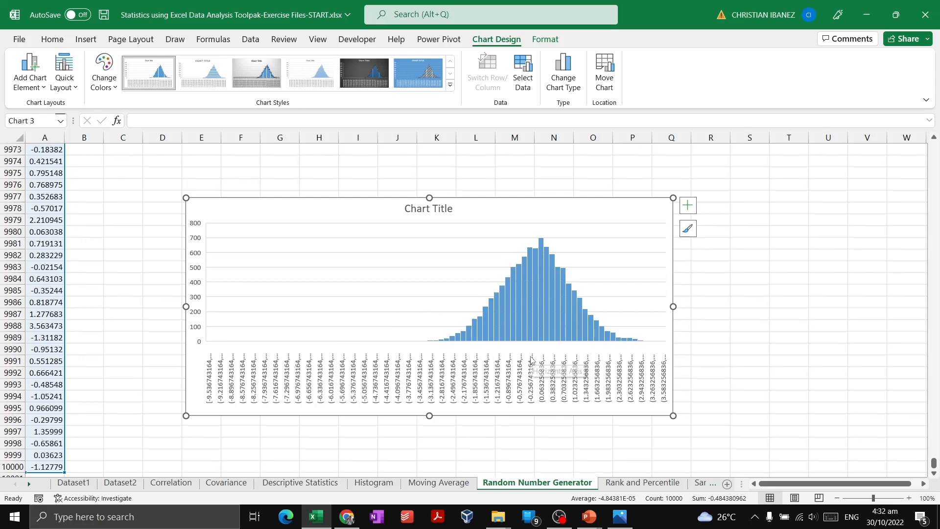
left_click_drag(490, 209, 478, 183)
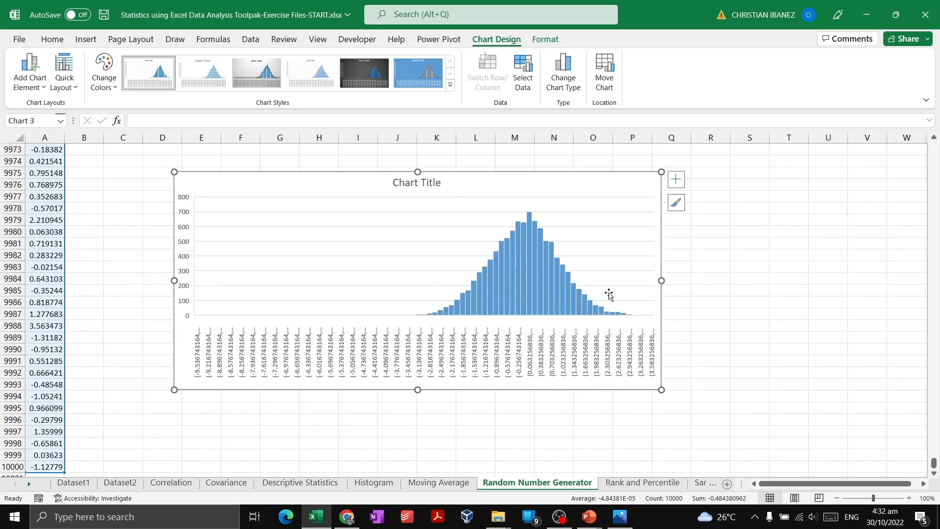
left_click_drag(662, 388, 576, 391)
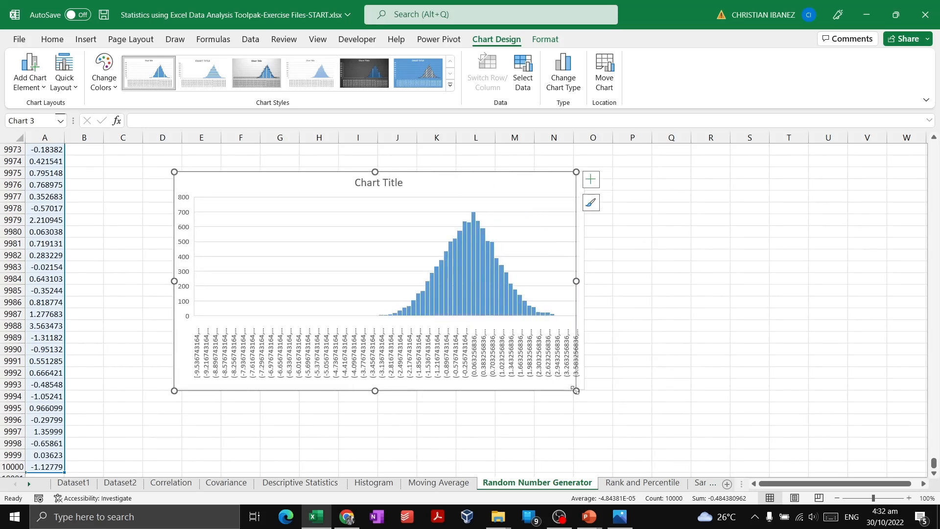